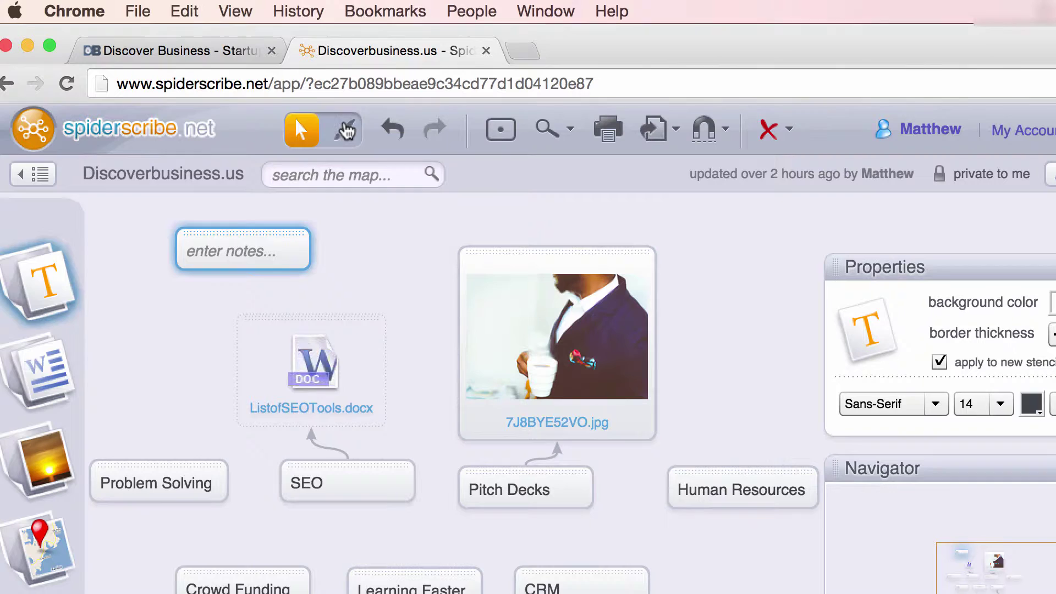
# - Turn on drawing mode for the Discoverbusiness.us map with the pen tool
pyautogui.click(346, 129)
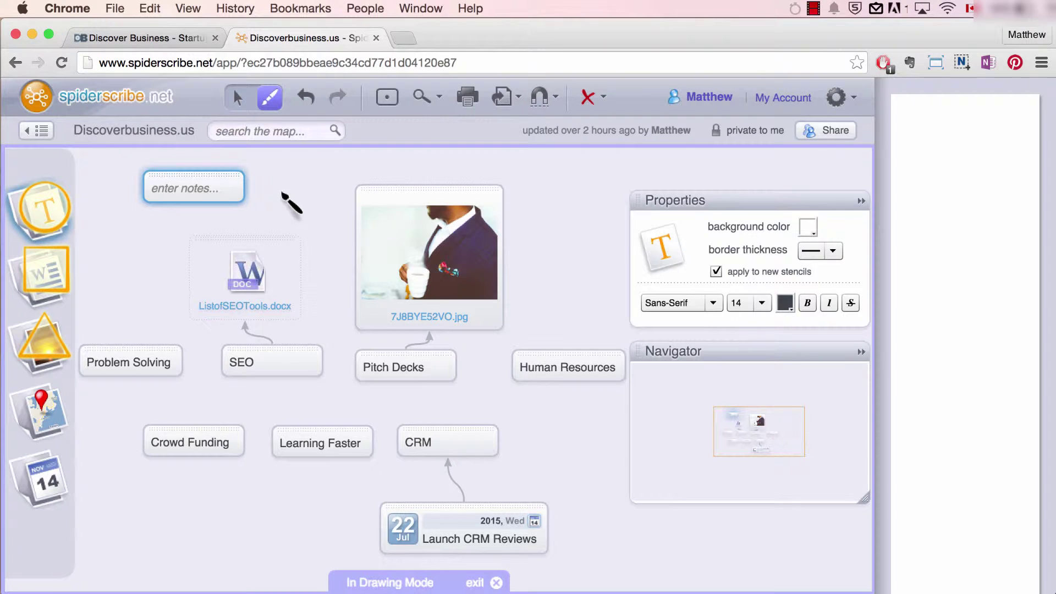
# - Draw an 'SEO' text stencil right of the photo, then a file-upload stencil beneath it
pyautogui.moveTo(589, 166)
pyautogui.mouseDown()
pyautogui.moveTo(553, 170)
pyautogui.moveTo(549, 242)
pyautogui.moveTo(598, 207)
pyautogui.moveTo(556, 171)
pyautogui.mouseUp()
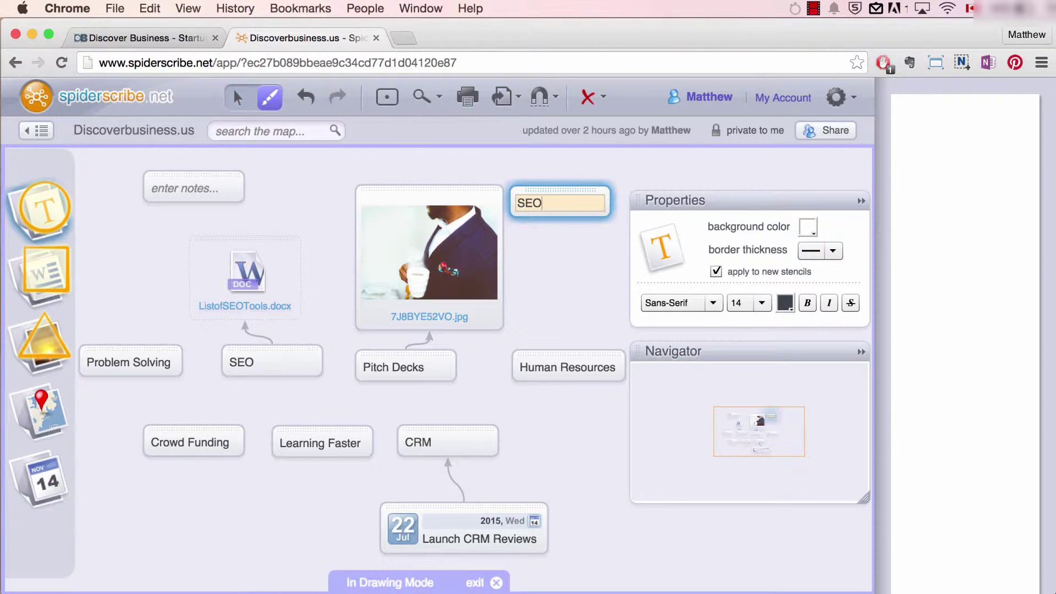
pyautogui.click(556, 276)
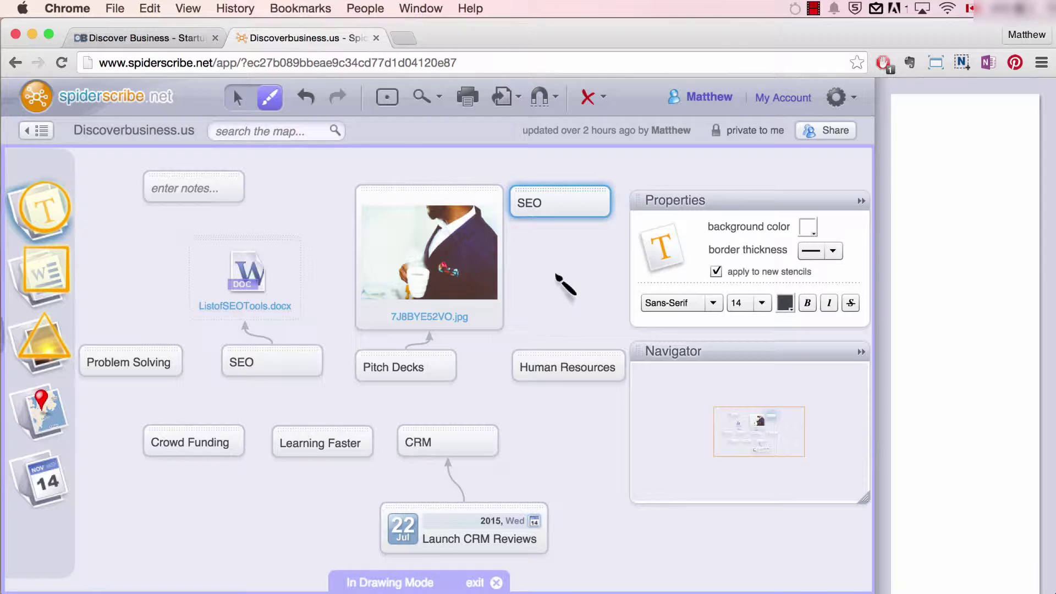
pyautogui.moveTo(521, 250)
pyautogui.mouseDown()
pyautogui.moveTo(536, 304)
pyautogui.moveTo(615, 282)
pyautogui.moveTo(605, 245)
pyautogui.moveTo(527, 258)
pyautogui.mouseUp()
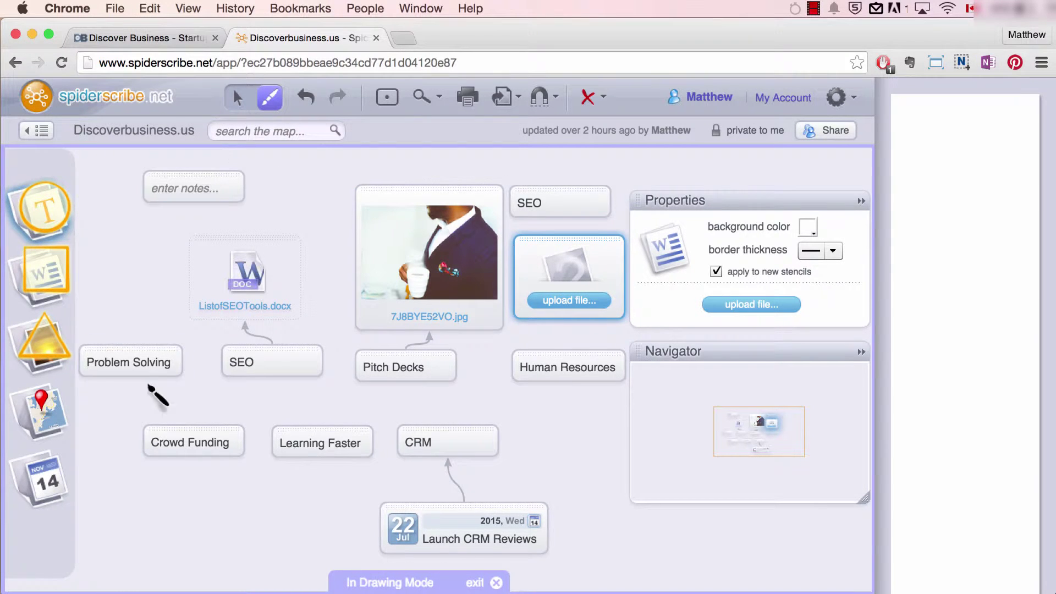
# - Draw an empty image stencil at the lower left, then return to the Select tool
pyautogui.moveTo(115, 458)
pyautogui.mouseDown()
pyautogui.moveTo(103, 522)
pyautogui.moveTo(175, 556)
pyautogui.moveTo(172, 533)
pyautogui.moveTo(117, 465)
pyautogui.mouseUp()
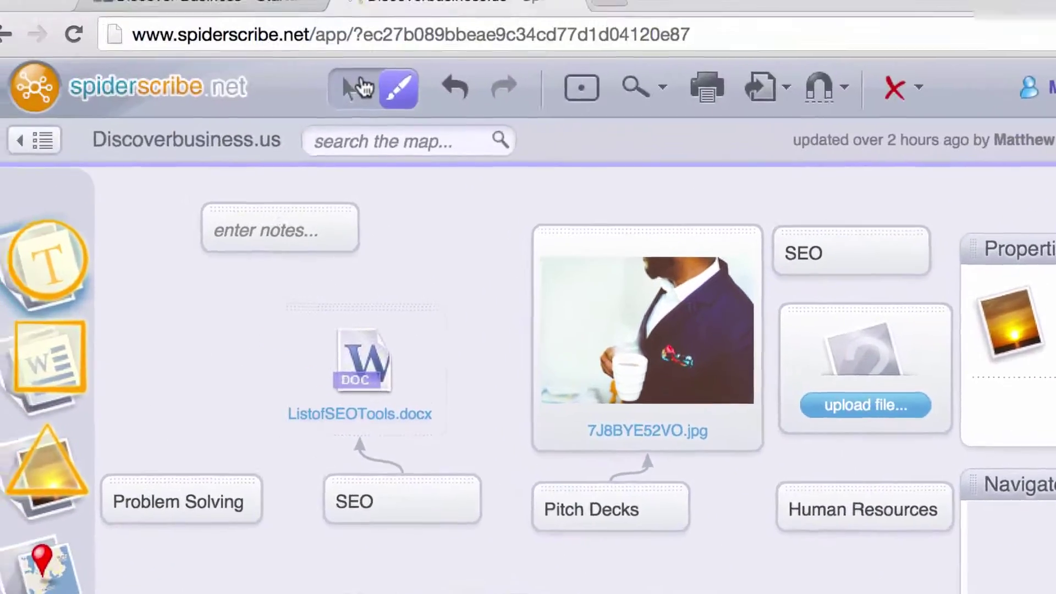
pyautogui.click(355, 88)
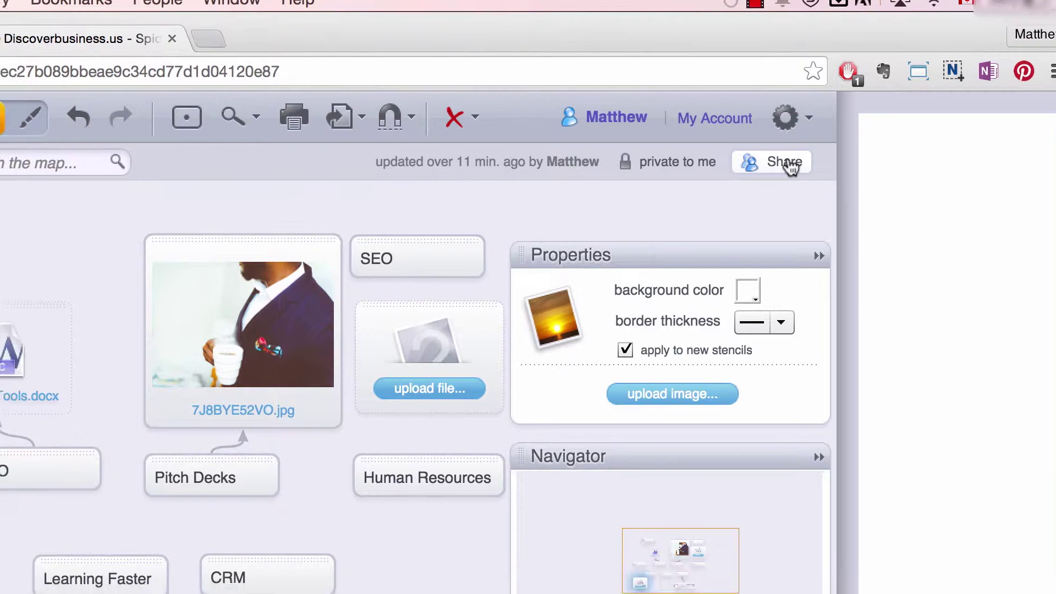
# - Open the map's Share settings and review the access levels, leaving it Private
pyautogui.click(768, 179)
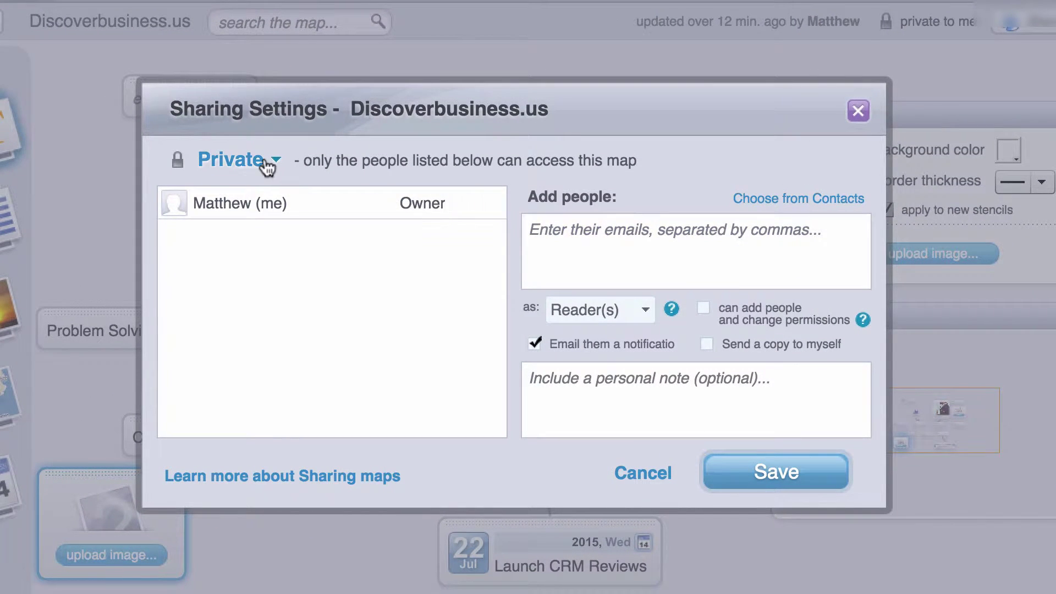
pyautogui.click(264, 172)
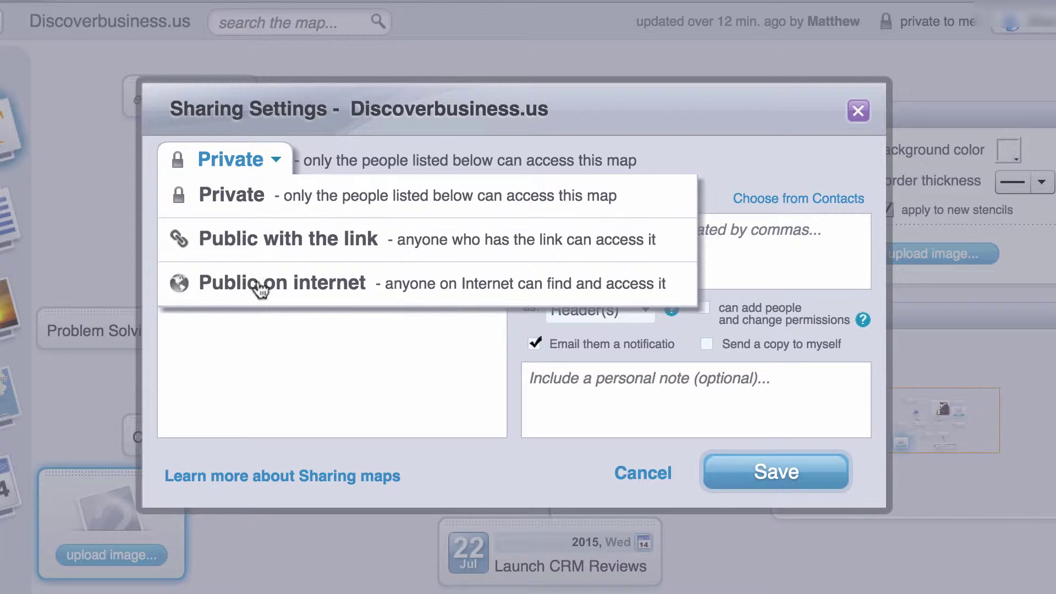
# - Invite a colleague's e-mail address as Editor, then close the sharing dialog
pyautogui.click(588, 262)
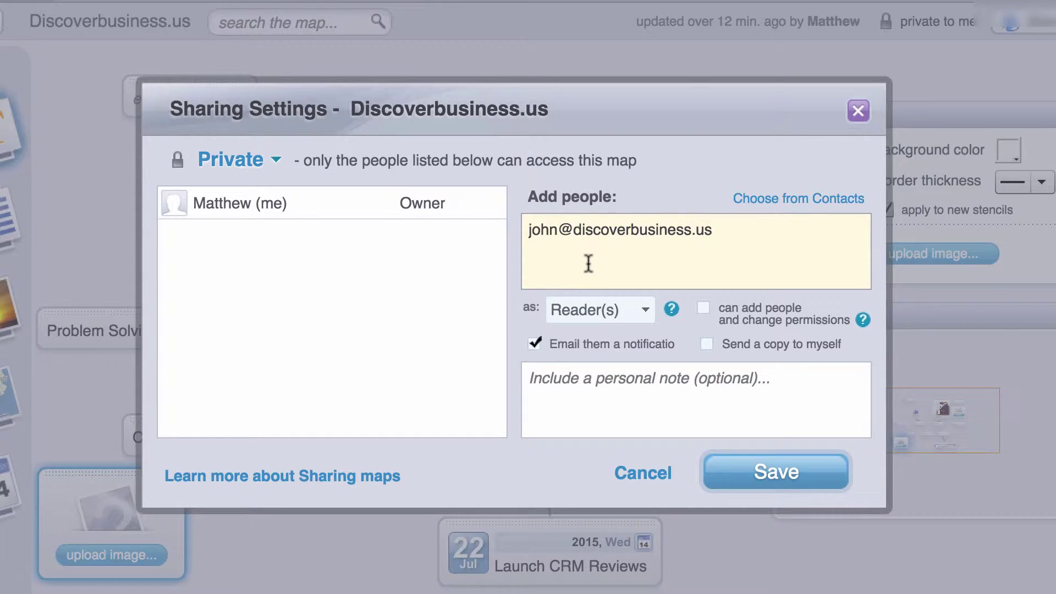
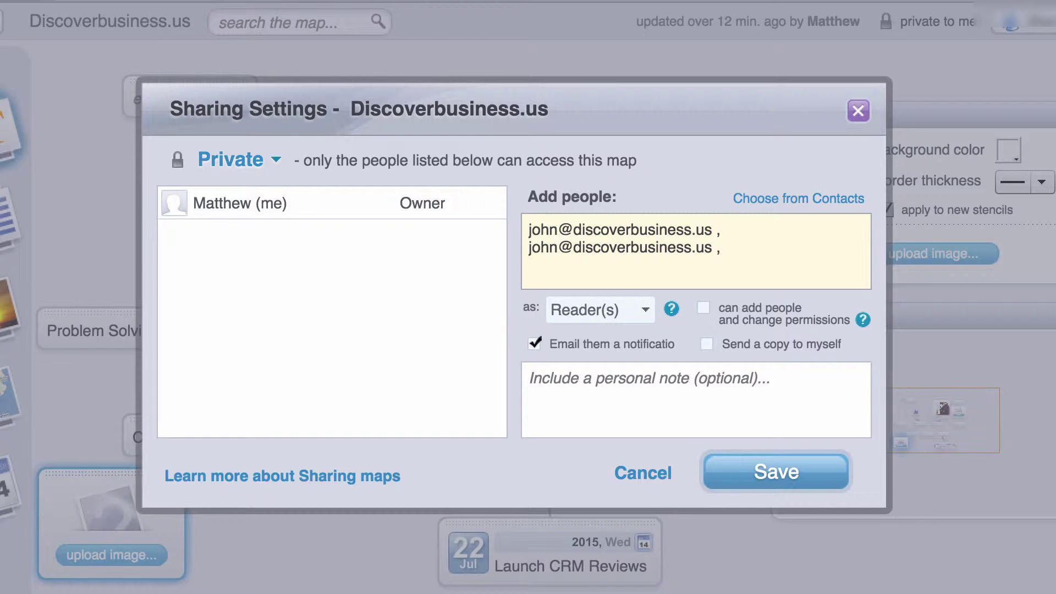
pyautogui.click(589, 318)
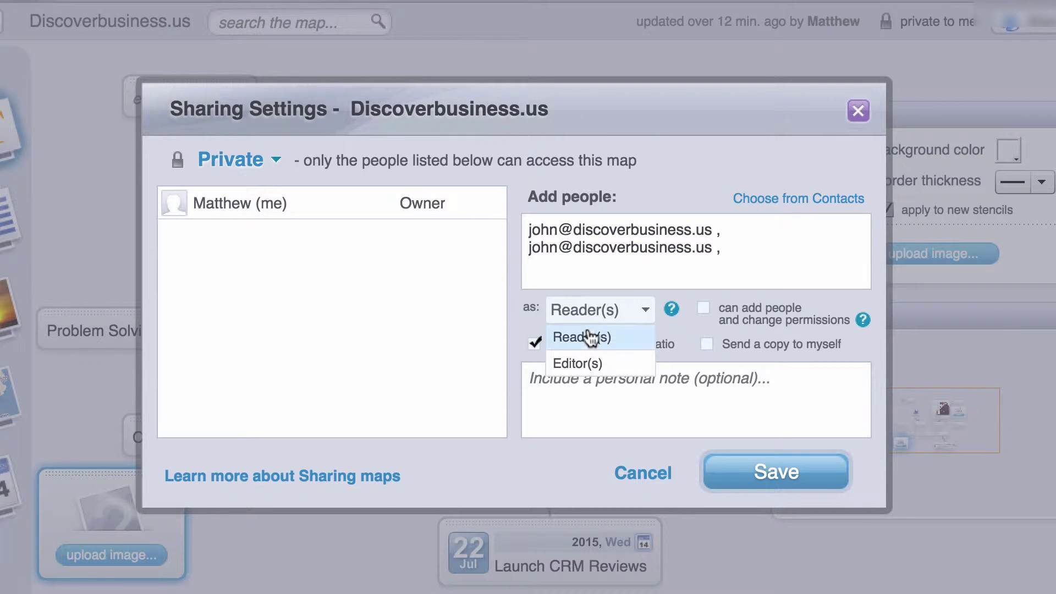
pyautogui.click(591, 365)
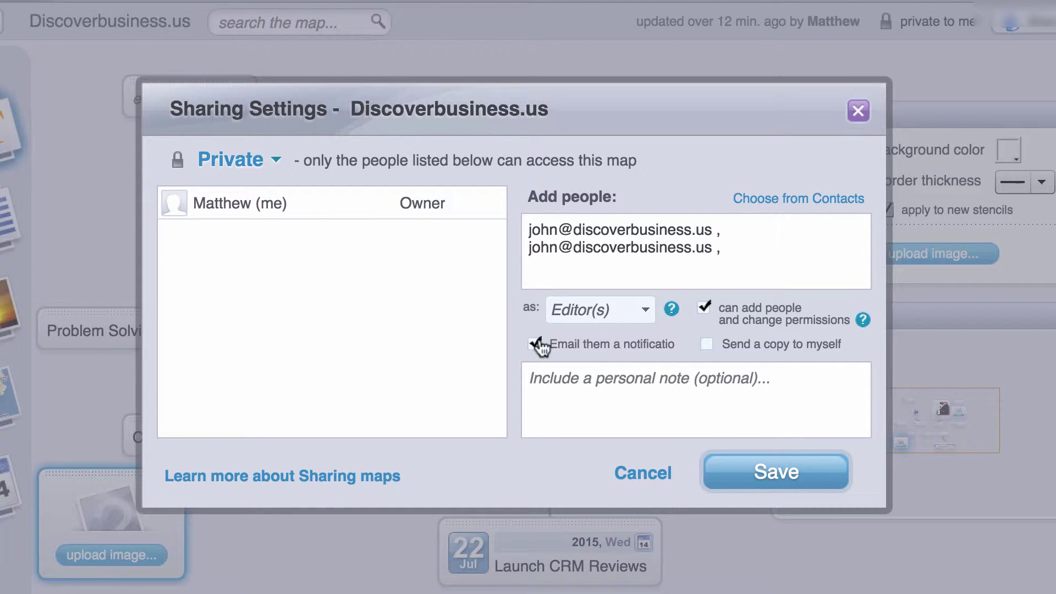
pyautogui.click(564, 395)
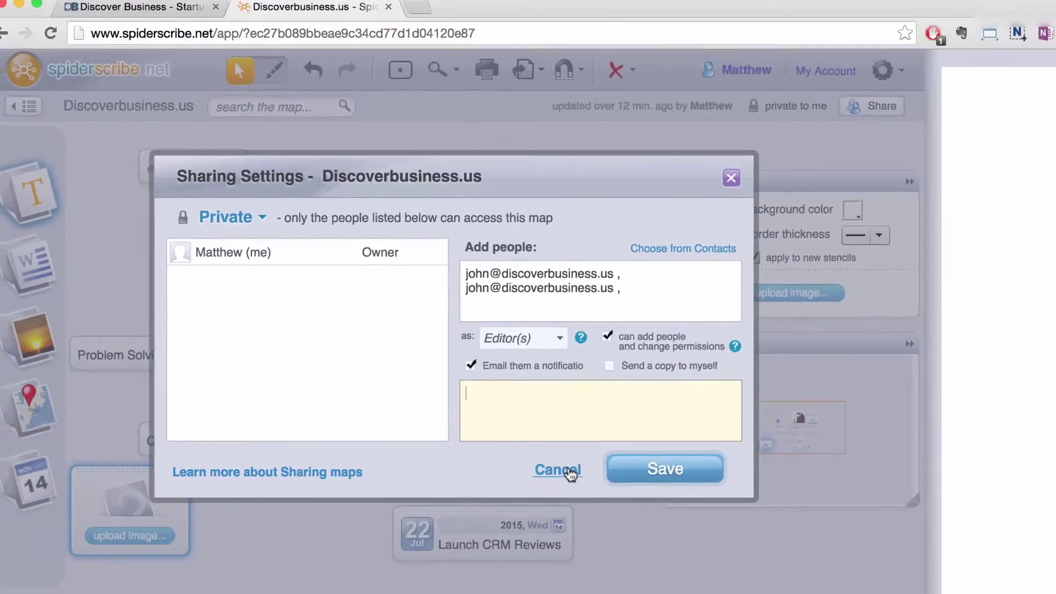
pyautogui.click(642, 473)
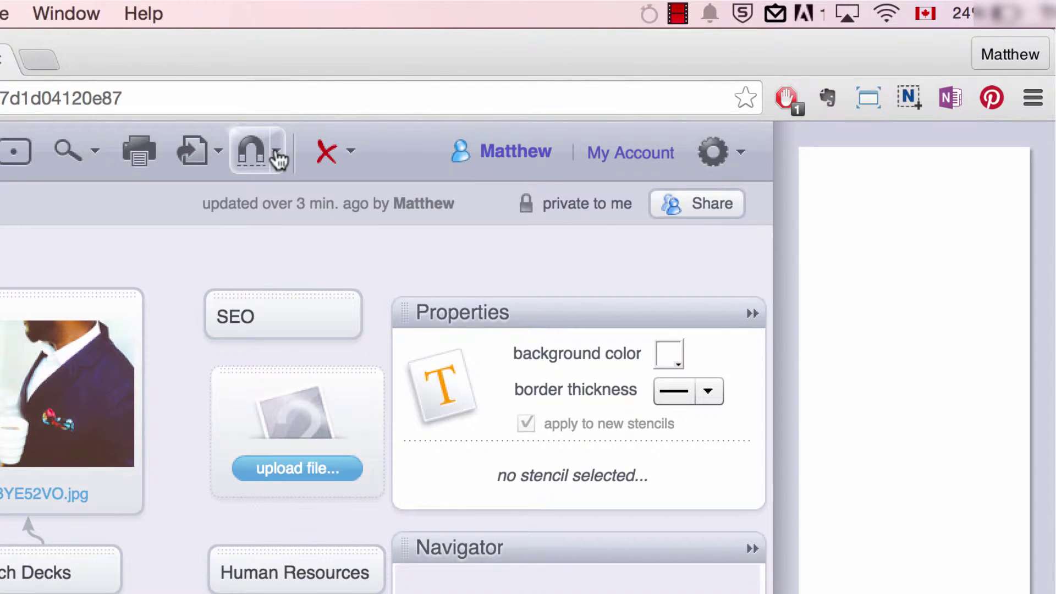
# - Enable Snap to other Stencils and drag the photo stencil left to align with the SEO stencil
pyautogui.click(277, 157)
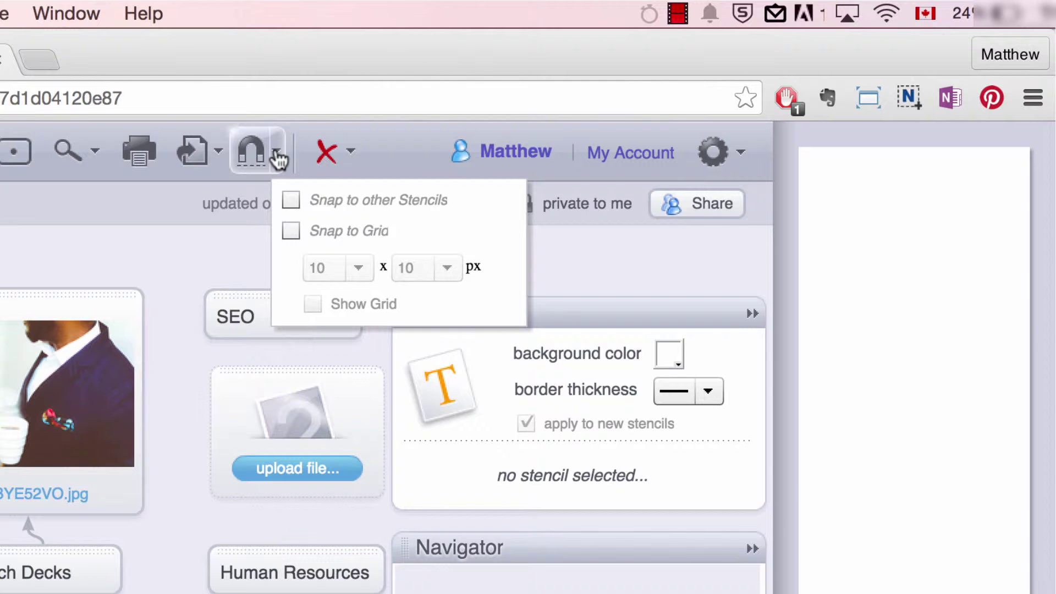
pyautogui.click(295, 196)
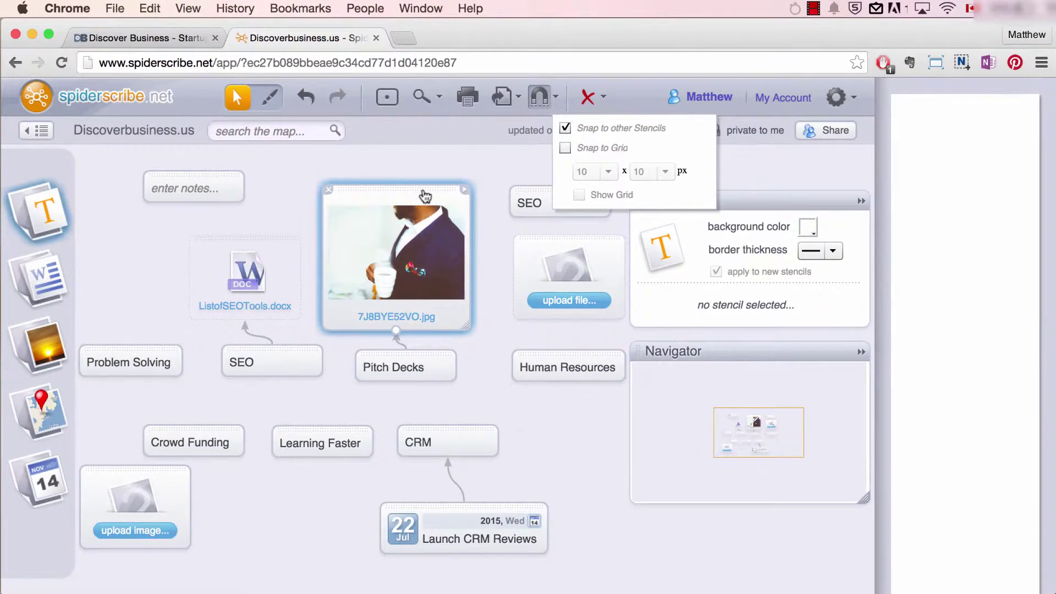
pyautogui.moveTo(425, 196); pyautogui.dragTo(419, 195)
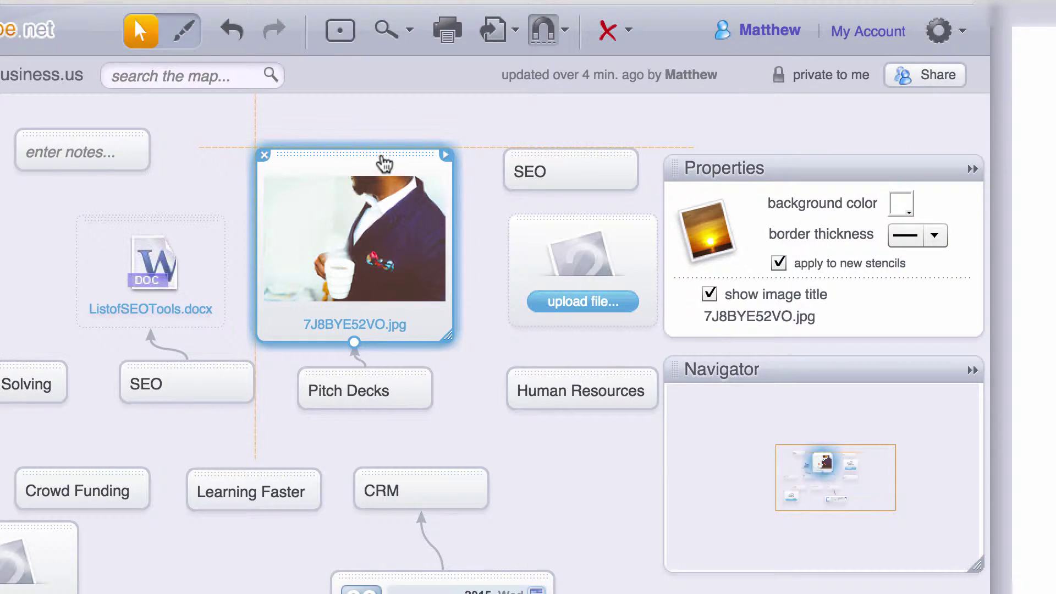
pyautogui.moveTo(384, 164); pyautogui.dragTo(427, 165)
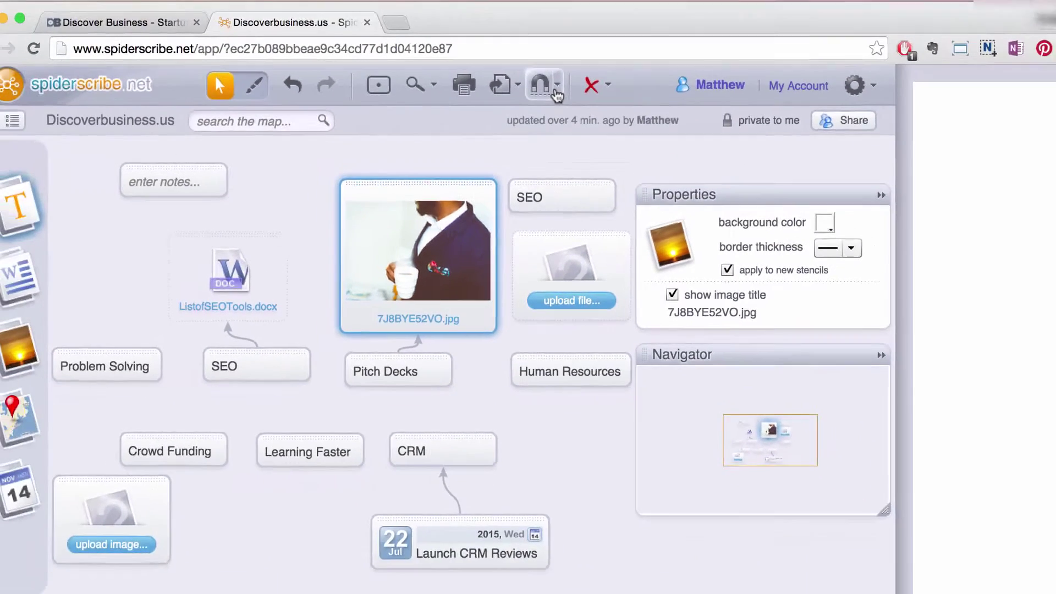
# - Turn on snapping to a visible grid and move the photo stencil onto it
pyautogui.click(564, 33)
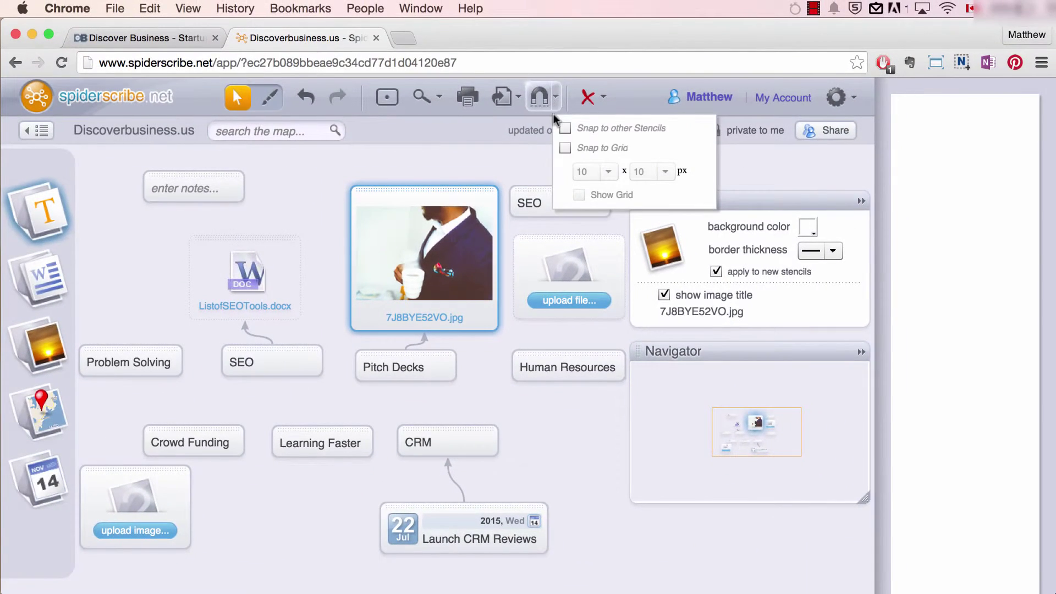
pyautogui.click(565, 147)
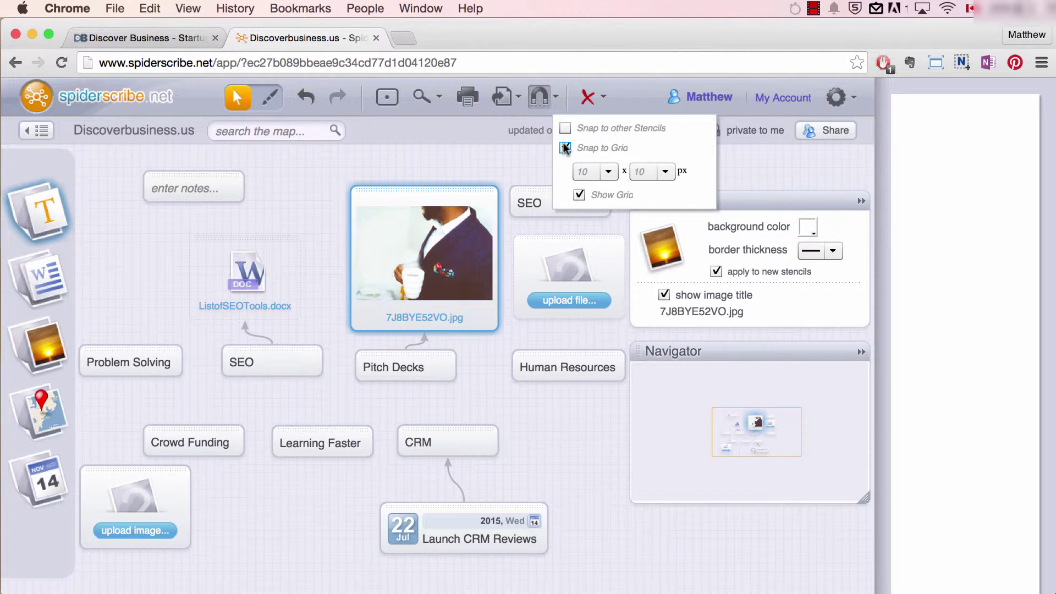
pyautogui.moveTo(462, 192); pyautogui.dragTo(448, 202)
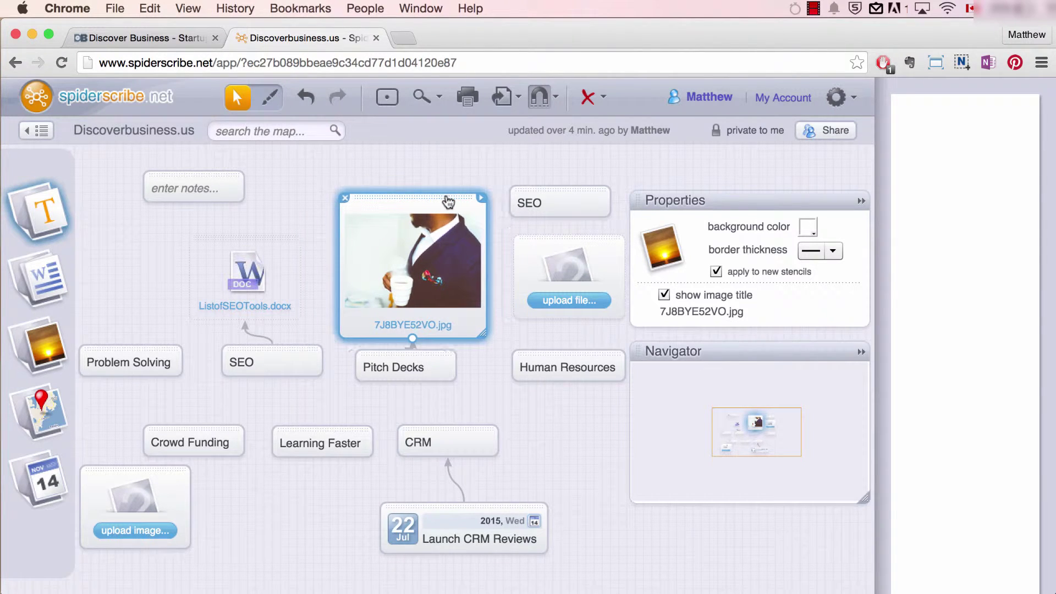
# - Set the snapping grid to 40 x 40 px and drag the image node along it
pyautogui.click(540, 96)
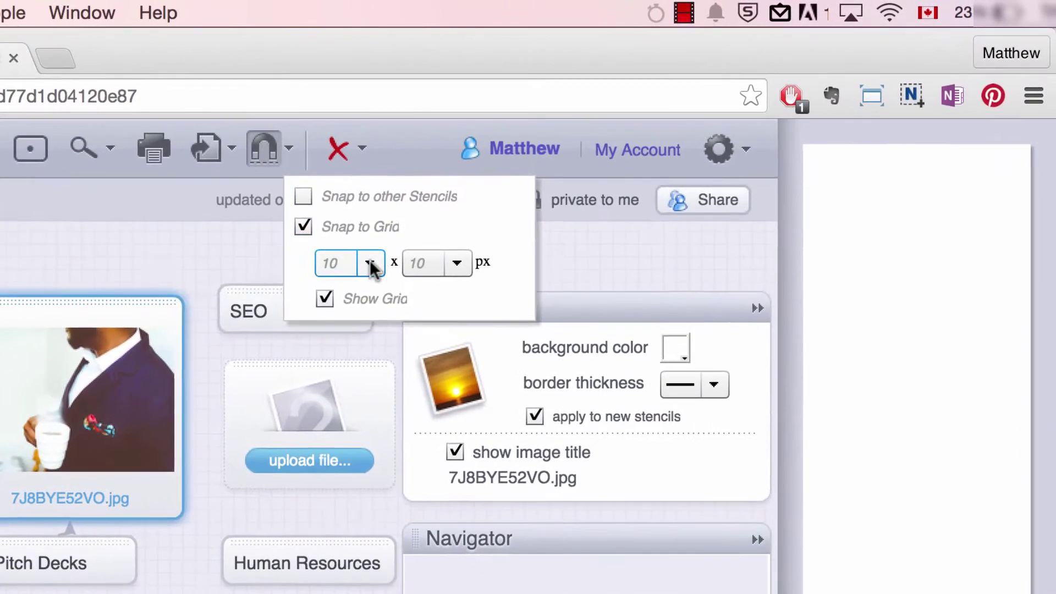
pyautogui.click(608, 172)
pyautogui.click(349, 339)
pyautogui.click(457, 263)
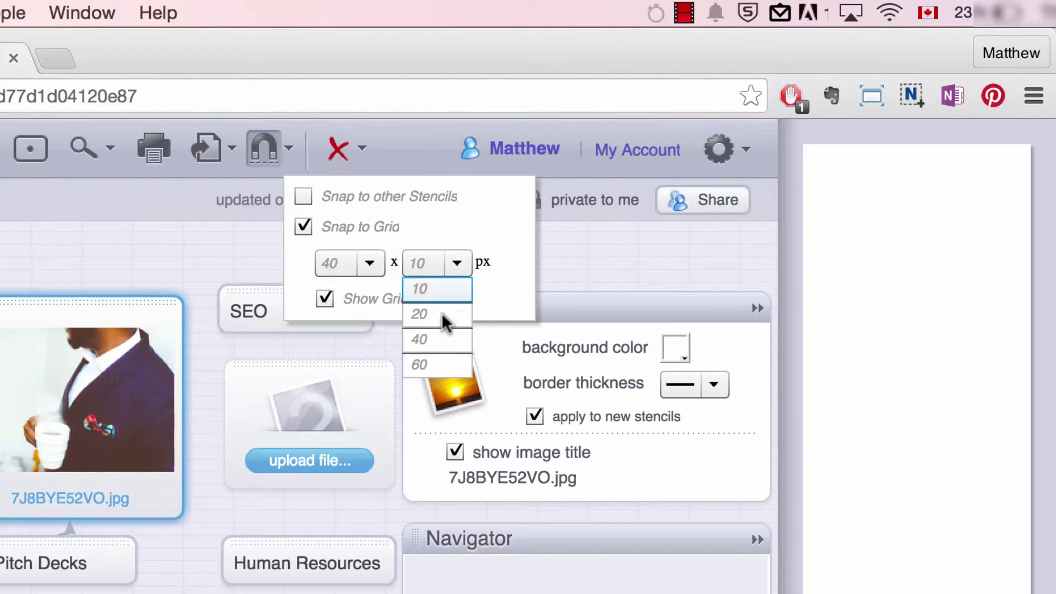
pyautogui.click(443, 339)
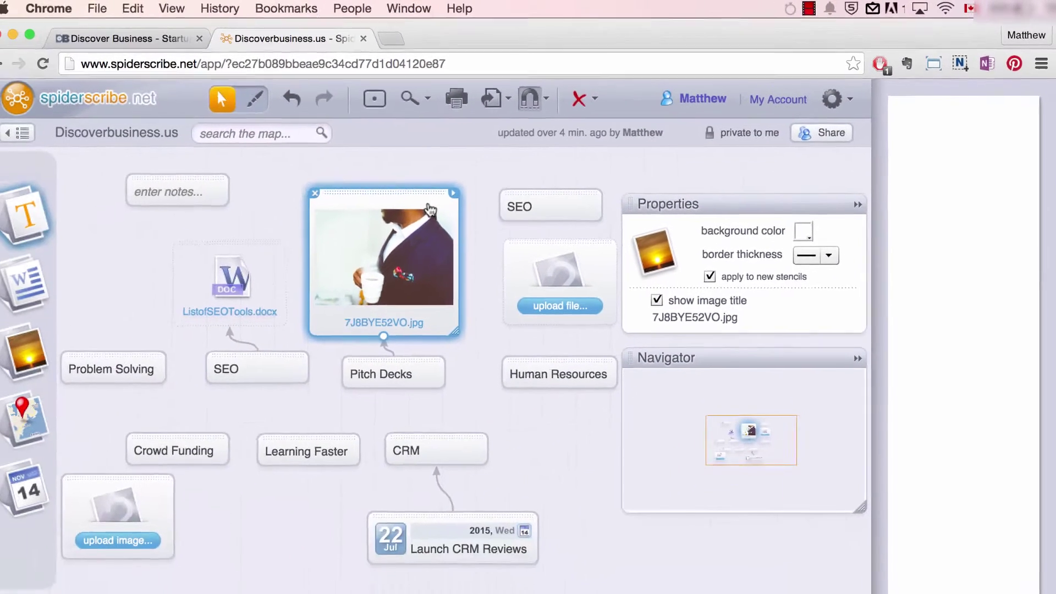
pyautogui.moveTo(429, 204); pyautogui.dragTo(468, 193)
# - Return the grid to 10 x 10 px and nudge the image node slightly left
pyautogui.click(557, 98)
pyautogui.click(608, 172)
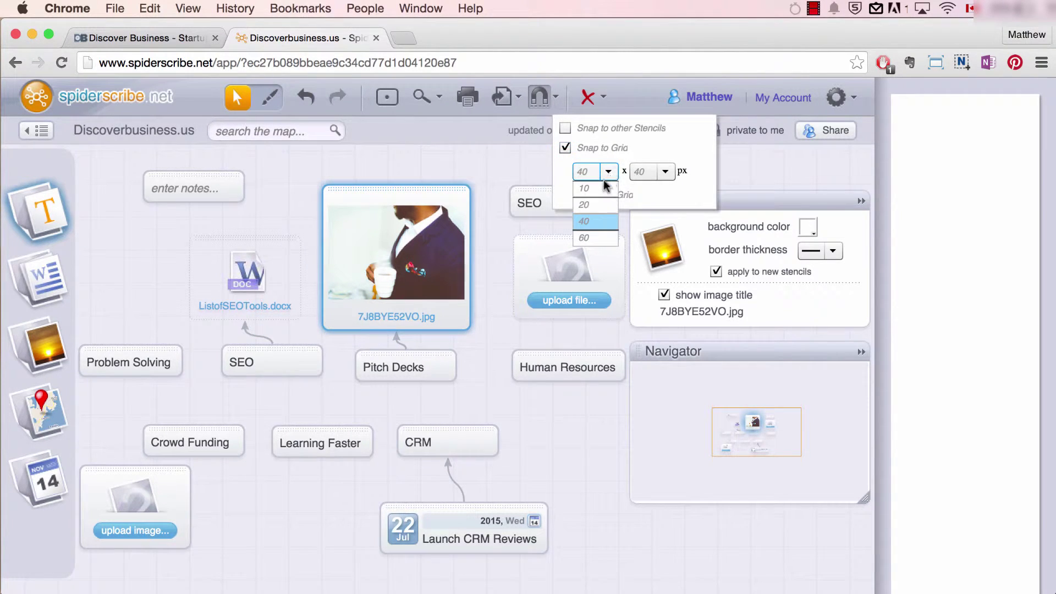
pyautogui.click(581, 186)
pyautogui.click(638, 175)
pyautogui.click(638, 185)
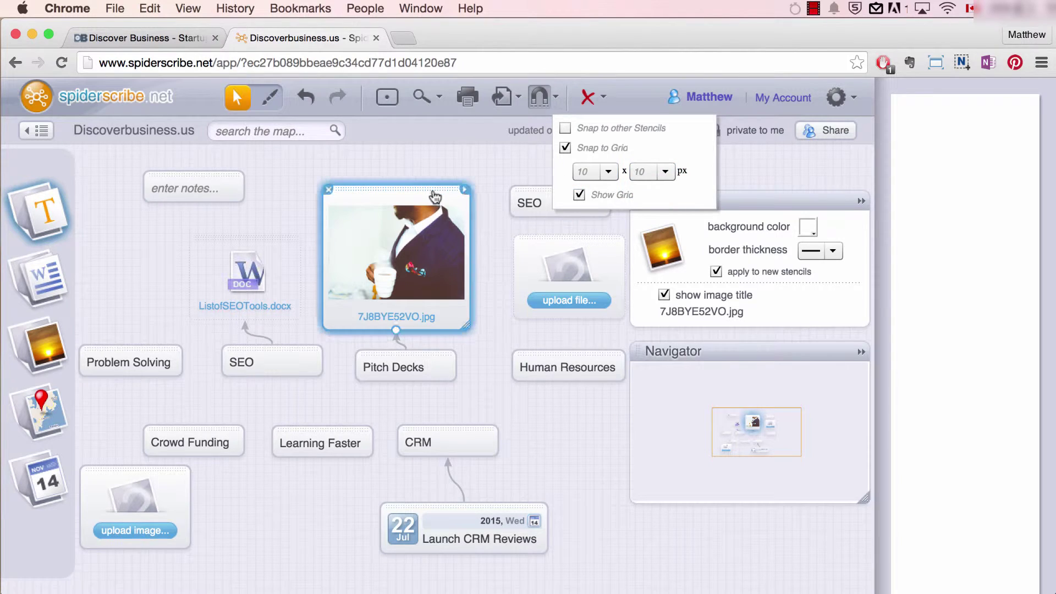
pyautogui.moveTo(434, 197); pyautogui.dragTo(436, 197)
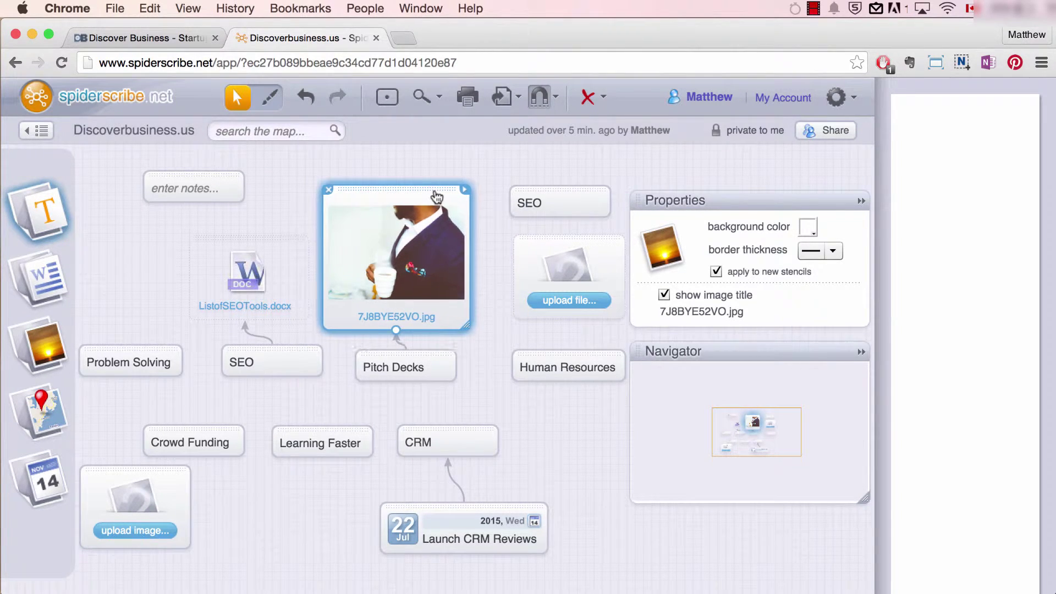
# - Hide the grid lines on the canvas and clear the selection
pyautogui.click(557, 90)
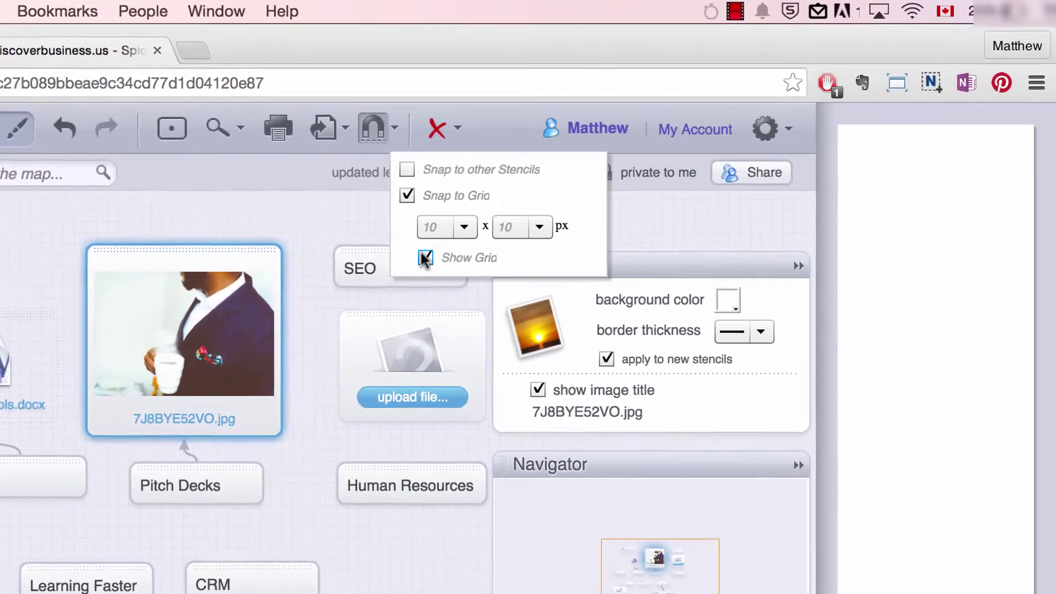
pyautogui.click(579, 195)
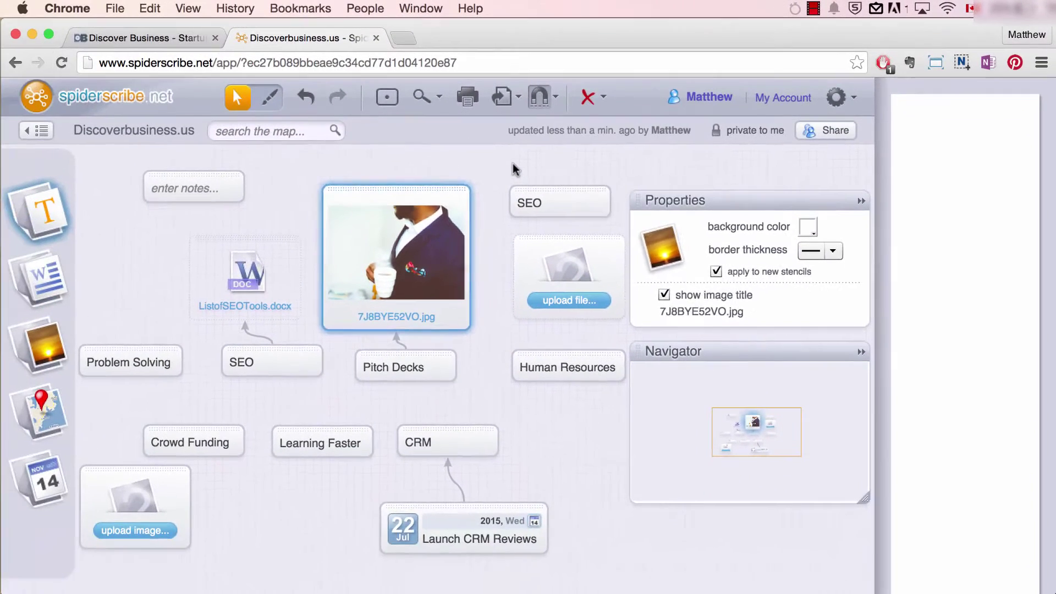
pyautogui.click(335, 222)
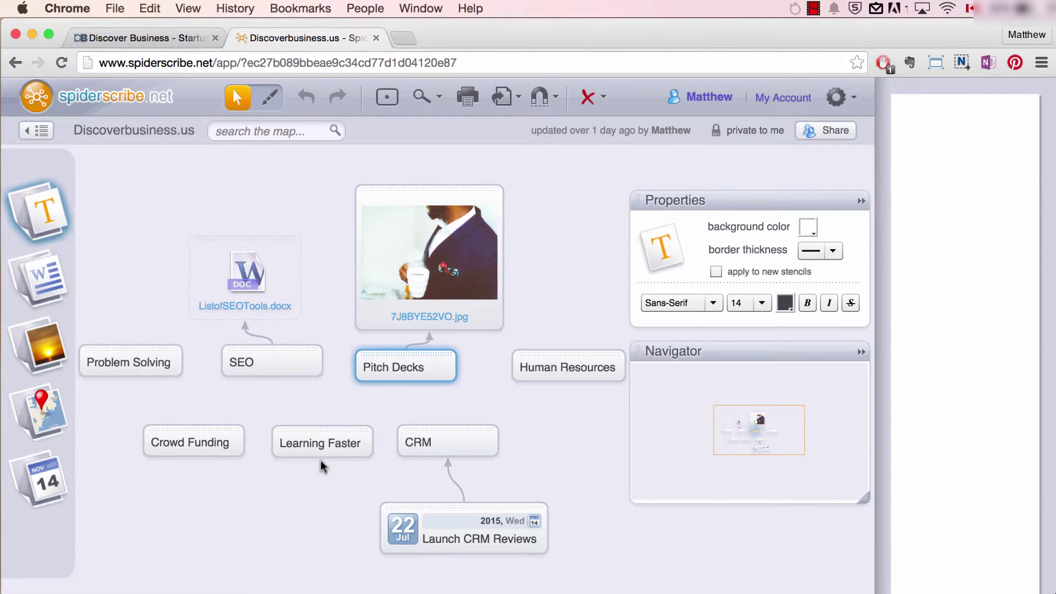
# - Select the Learning Faster node, then the Pitch Decks node, then clear the selection
pyautogui.click(321, 445)
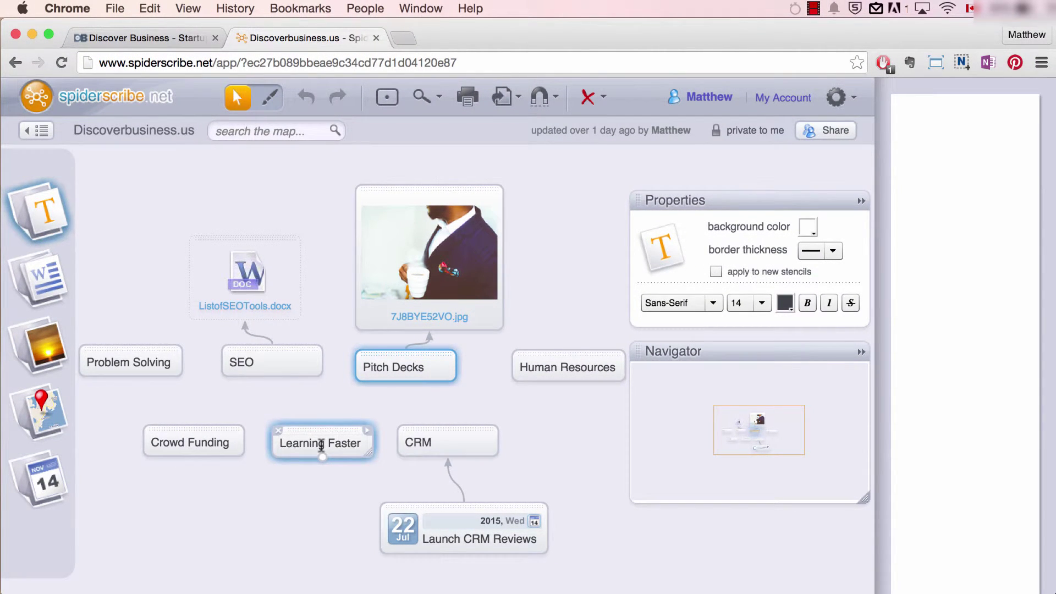
pyautogui.click(406, 366)
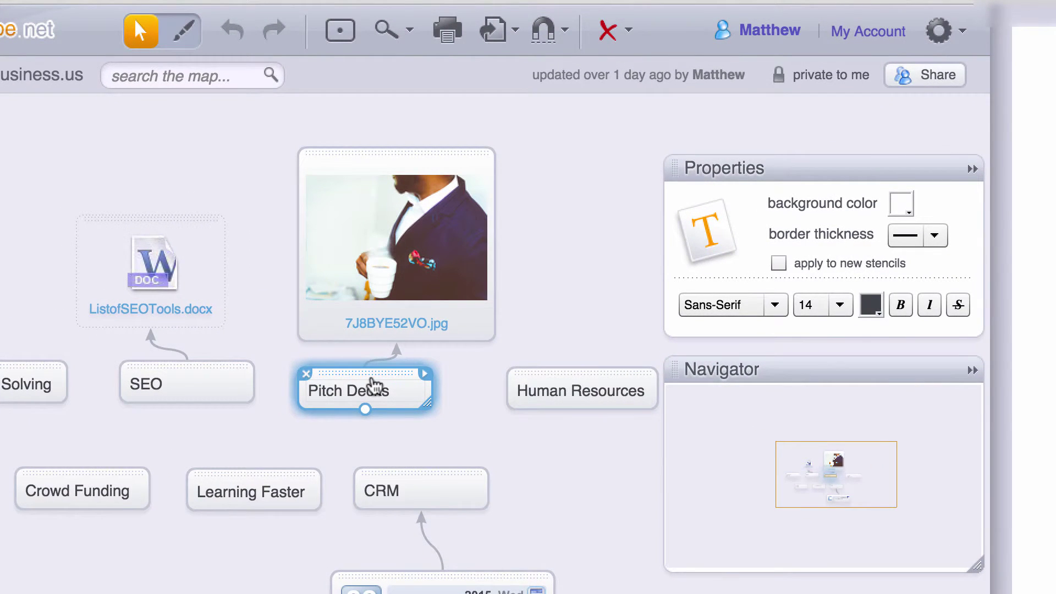
pyautogui.click(374, 387)
pyautogui.click(374, 386)
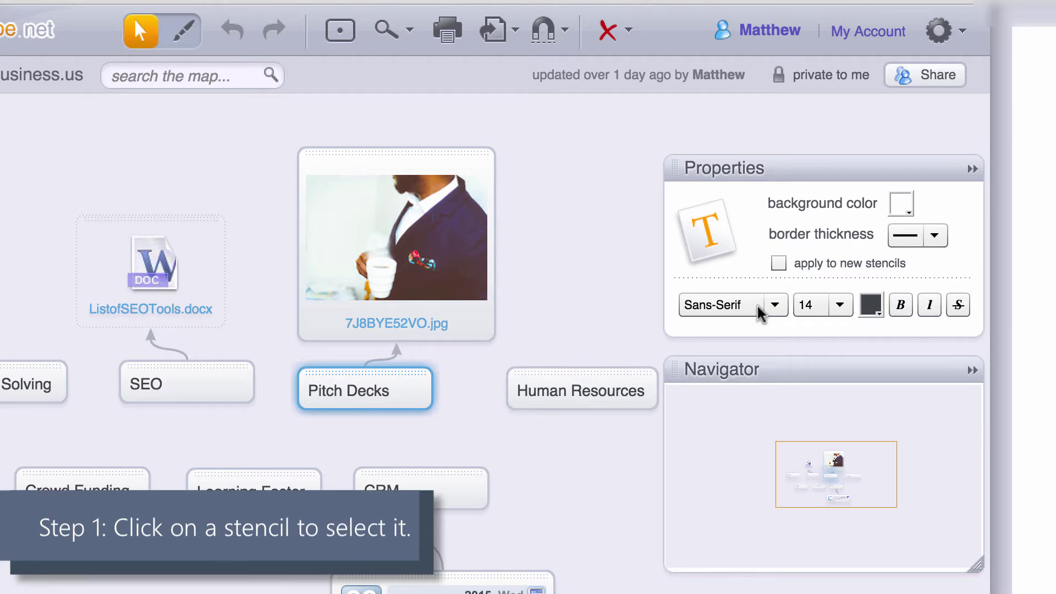
pyautogui.click(902, 205)
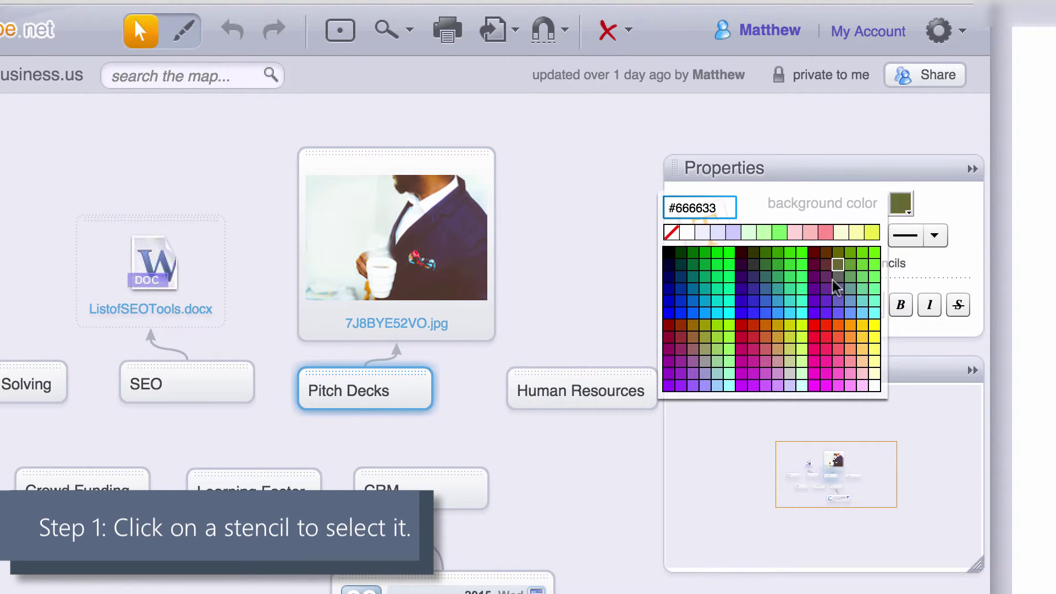
pyautogui.click(934, 237)
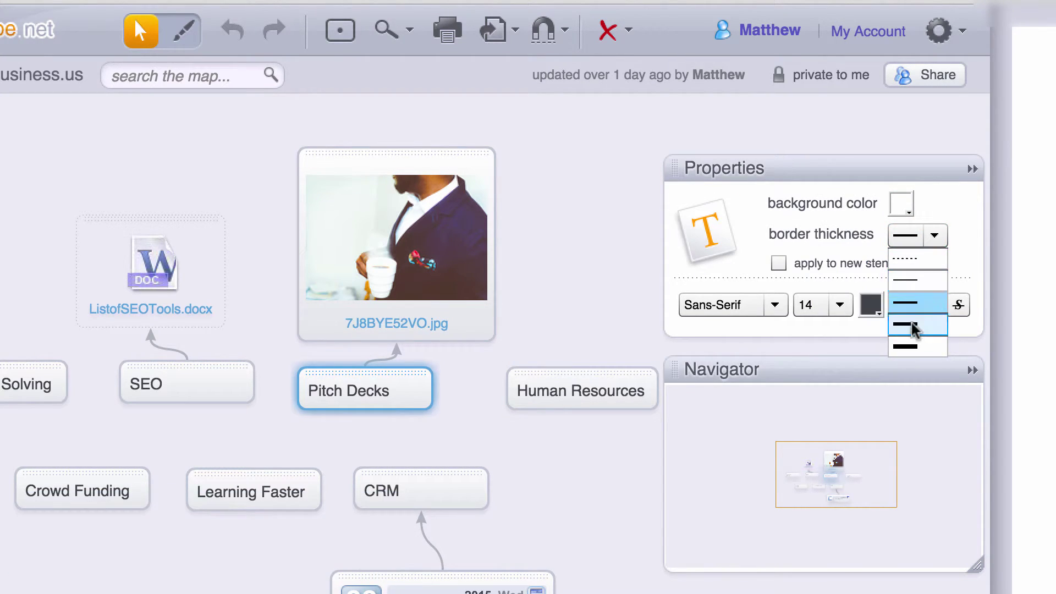
pyautogui.click(737, 290)
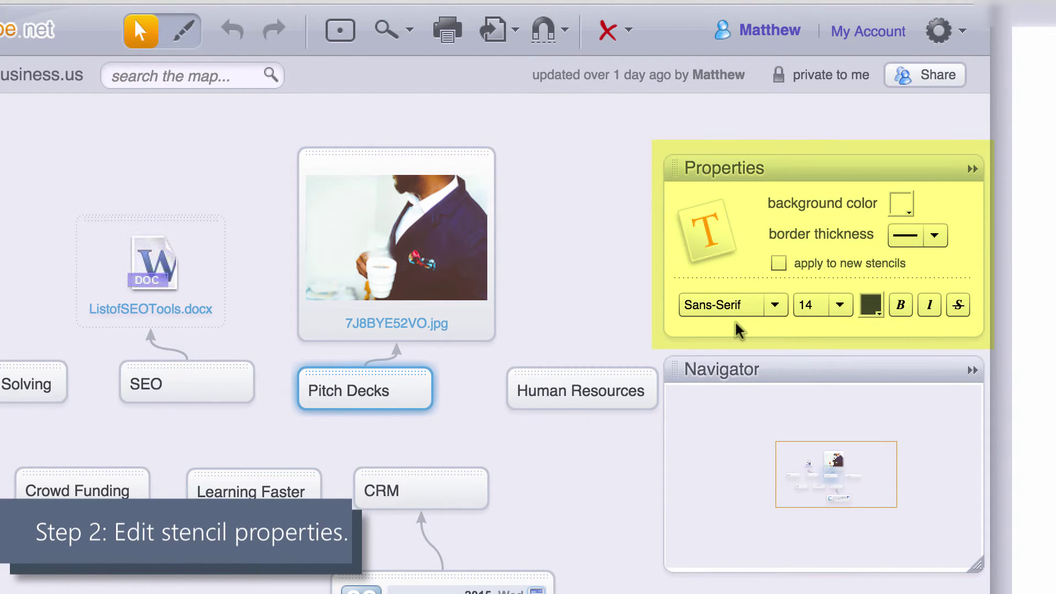
pyautogui.click(432, 269)
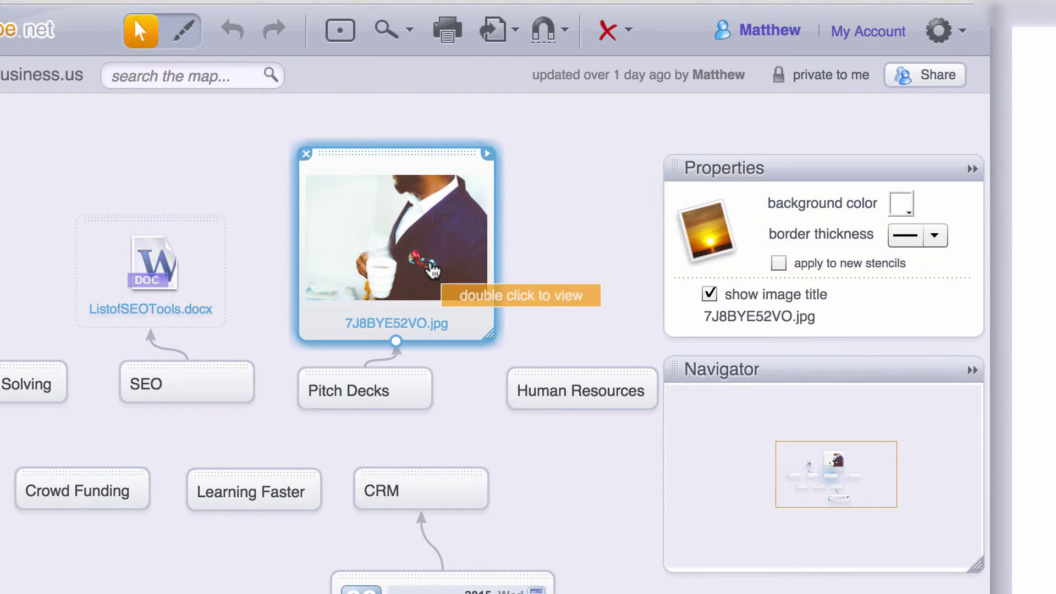
pyautogui.click(214, 273)
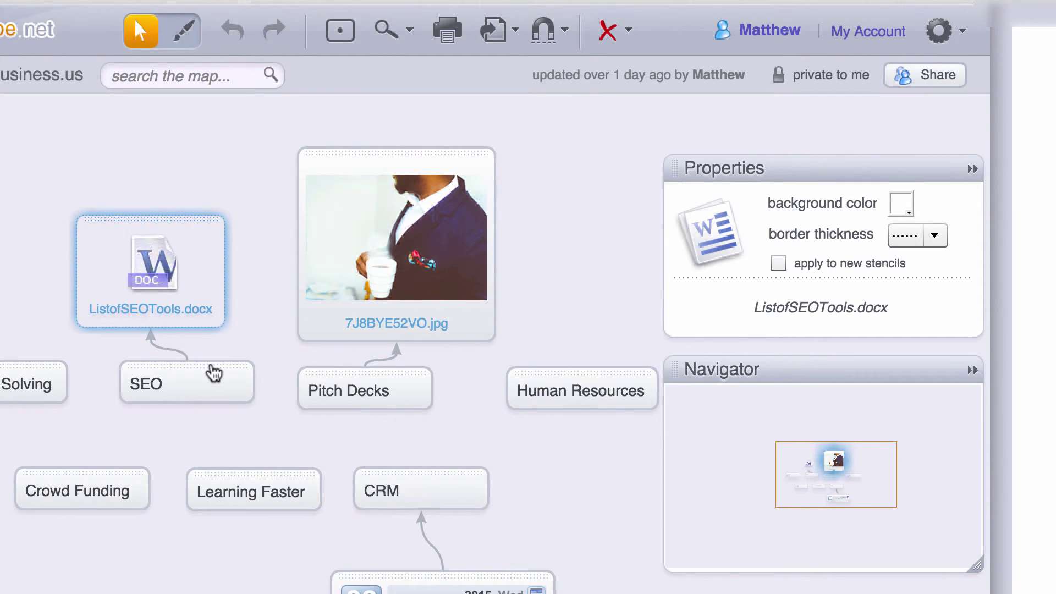
pyautogui.click(213, 376)
pyautogui.click(342, 385)
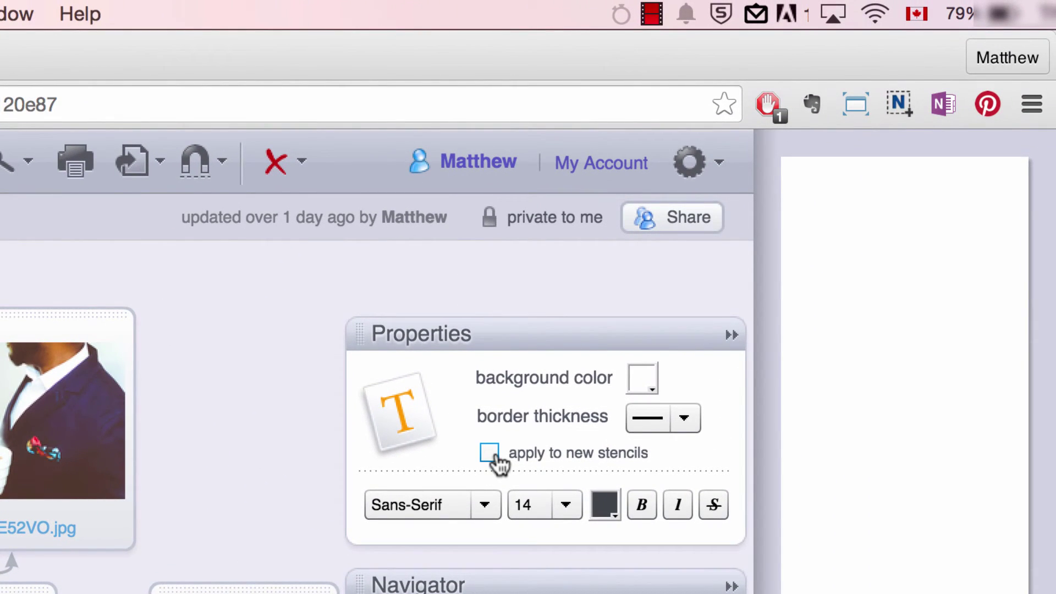
# - Apply the Sans-Serif 14 pt, solid-border styling to all new stencils
pyautogui.click(490, 453)
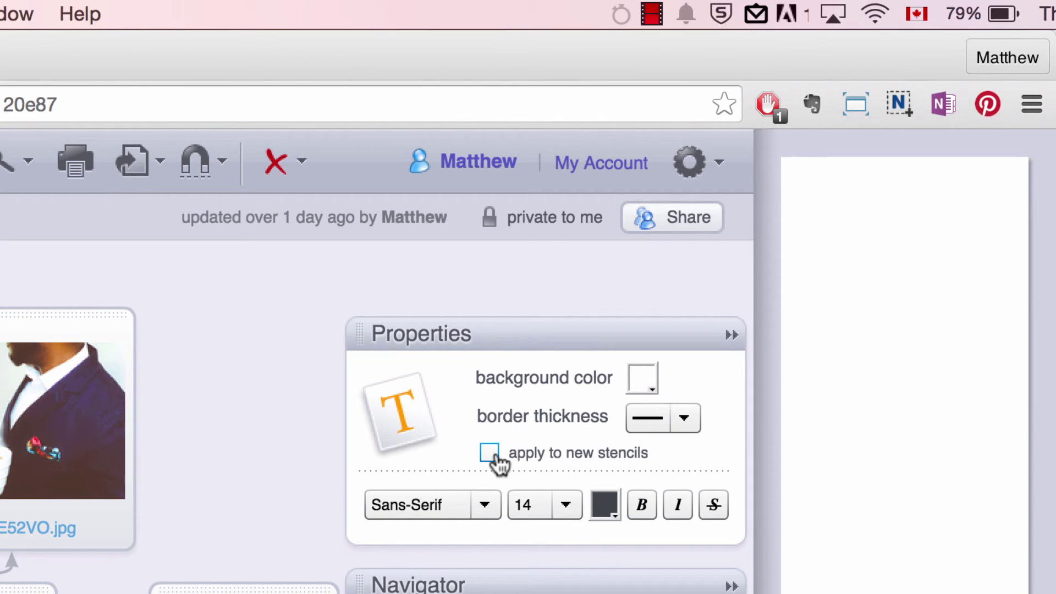
pyautogui.click(495, 454)
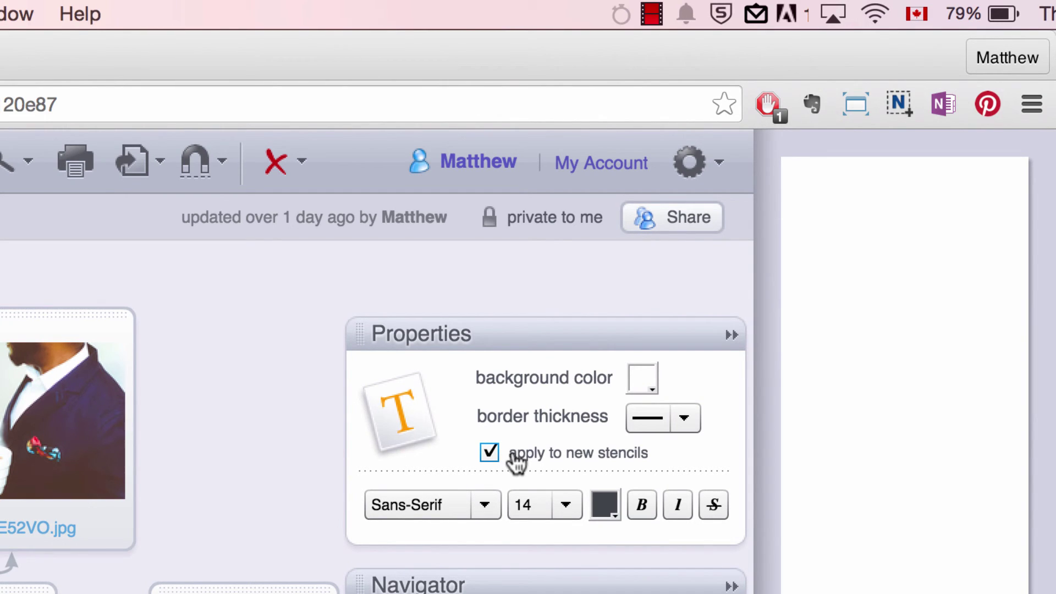